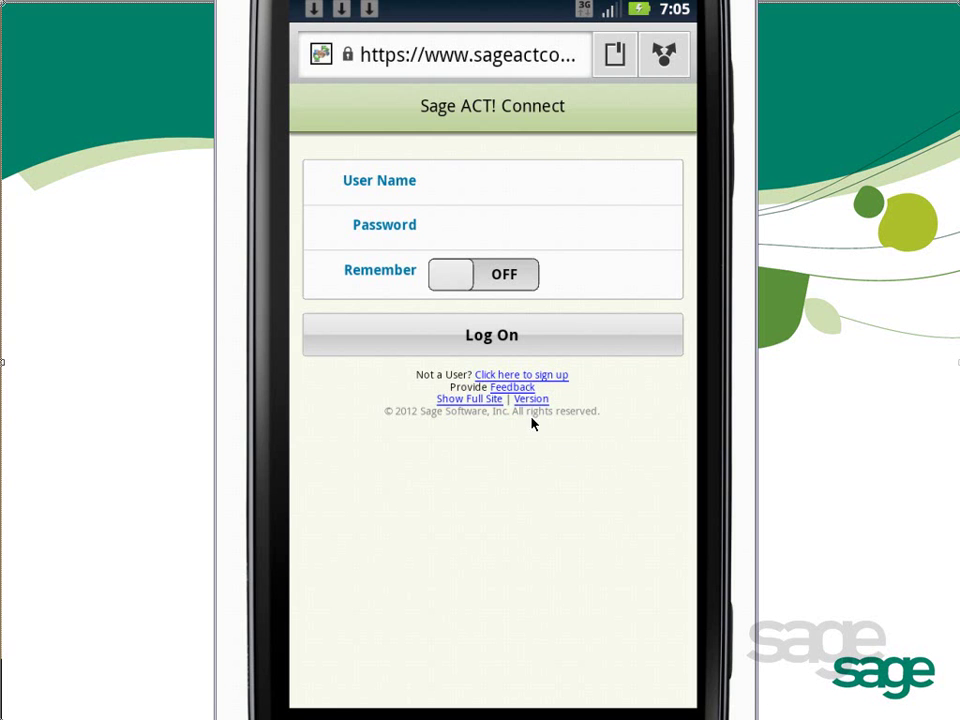
Enter the account's user name and password, turn Remember ON, and log on.
{"action": "left_click", "coordinate": [467, 191]}
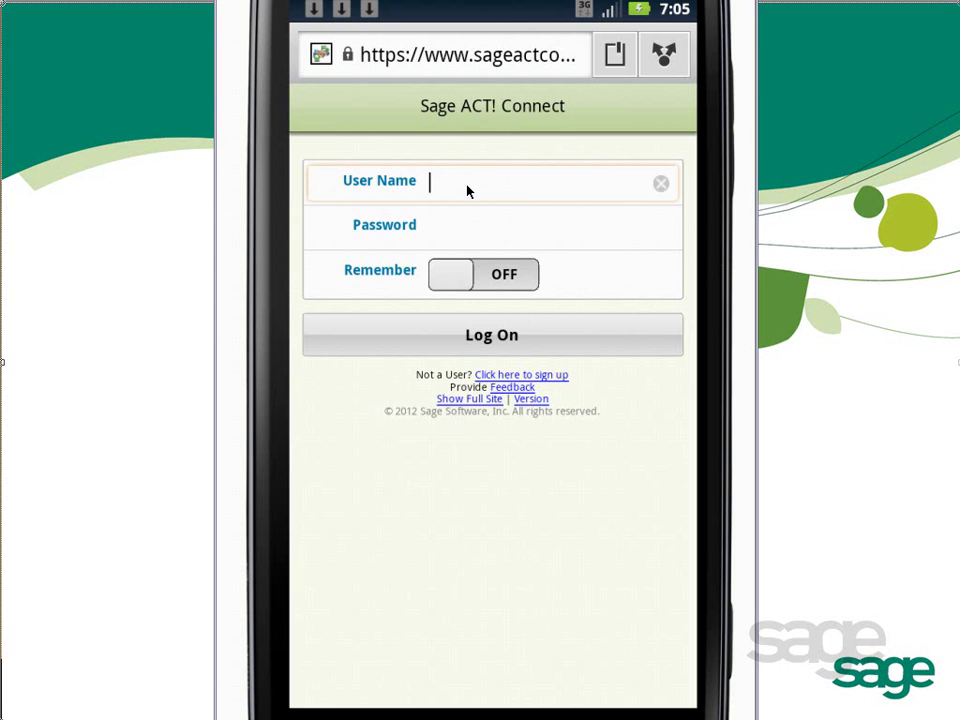
{"action": "type", "text": "Actcontactmgmt"}
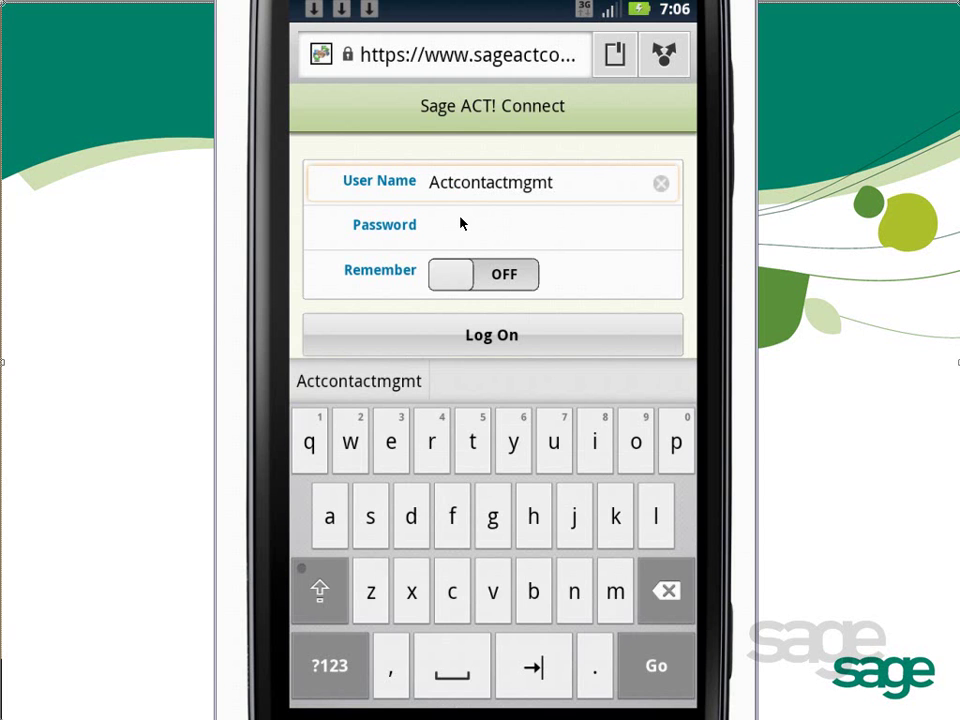
{"action": "left_click", "coordinate": [461, 222]}
{"action": "type", "text": "act2012"}
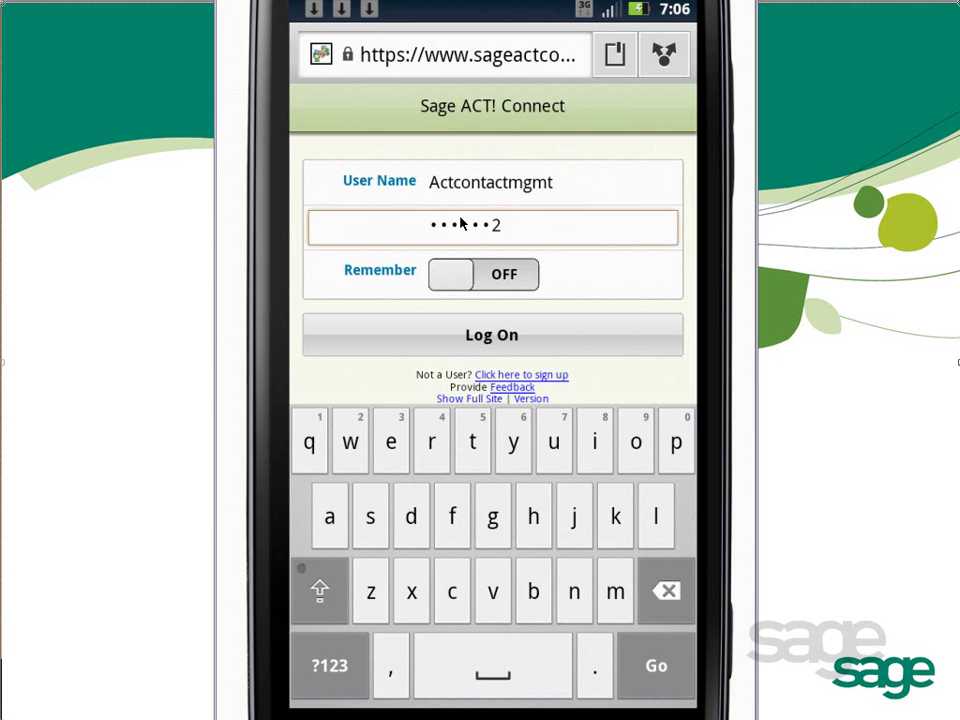
{"action": "left_click", "coordinate": [521, 286]}
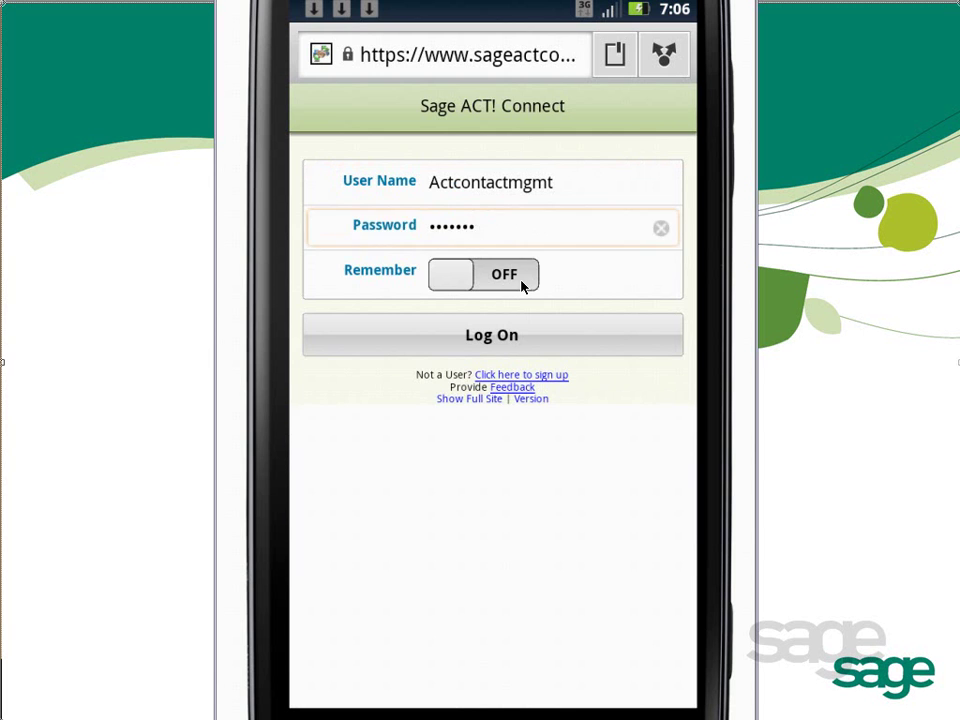
{"action": "left_click", "coordinate": [521, 286]}
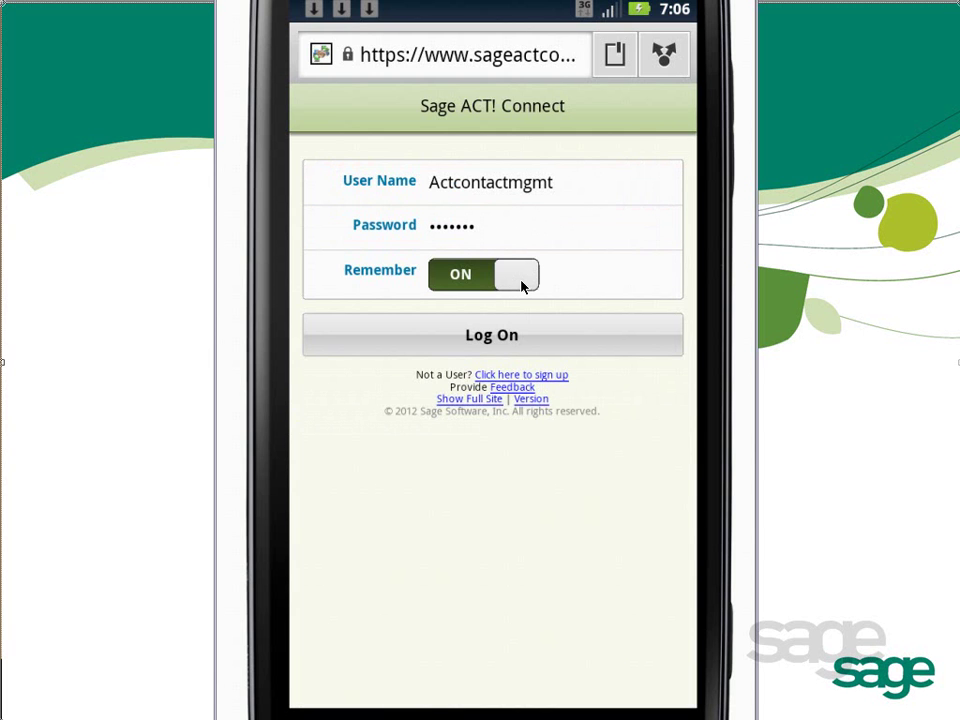
{"action": "left_click", "coordinate": [479, 341]}
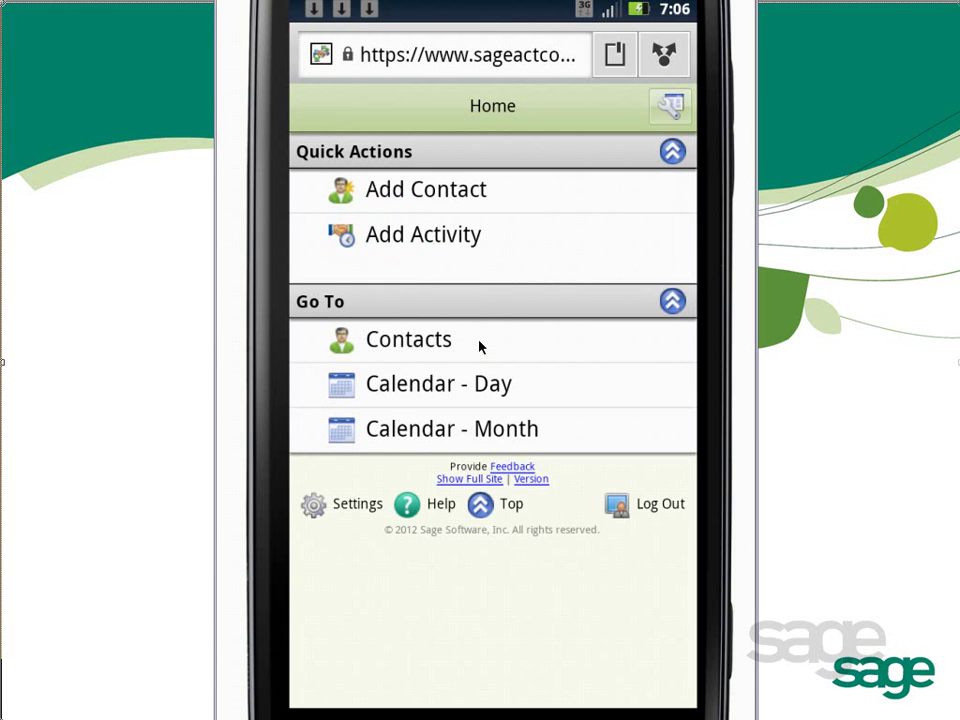
Rearrange the Go To items, keeping Contacts on top and Calendar - Day shown, then save.
{"action": "left_click", "coordinate": [670, 106]}
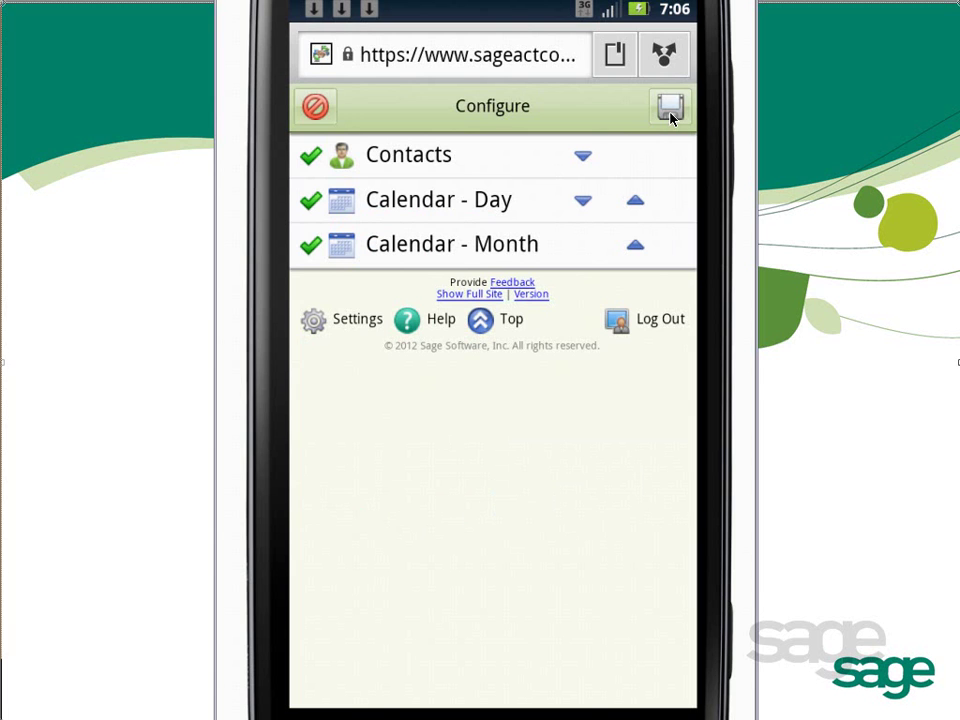
{"action": "left_click", "coordinate": [583, 158]}
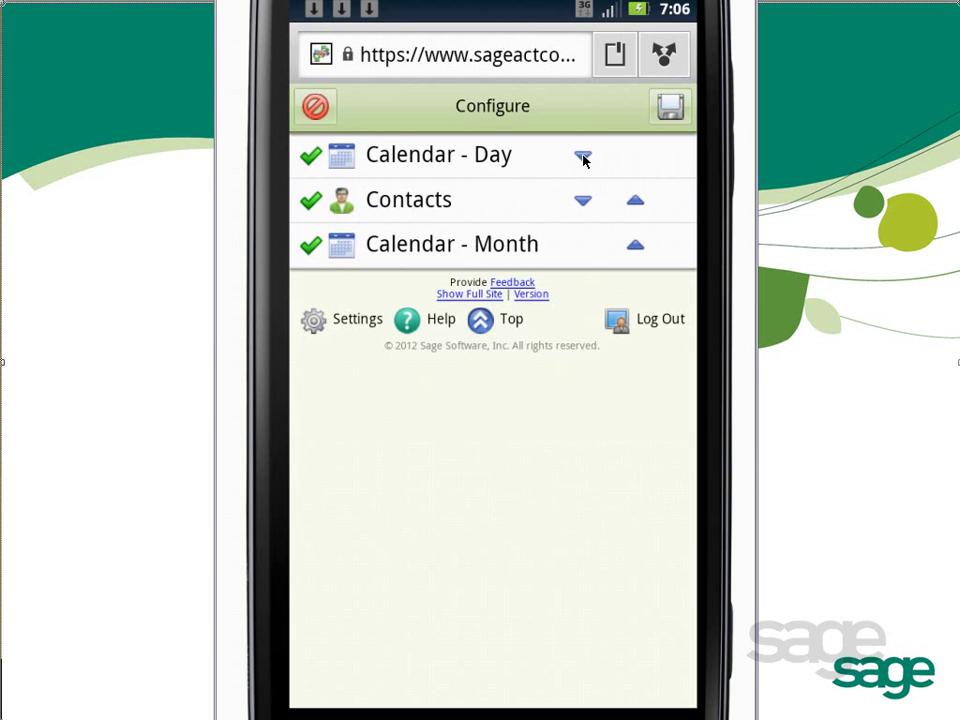
{"action": "left_click", "coordinate": [636, 202]}
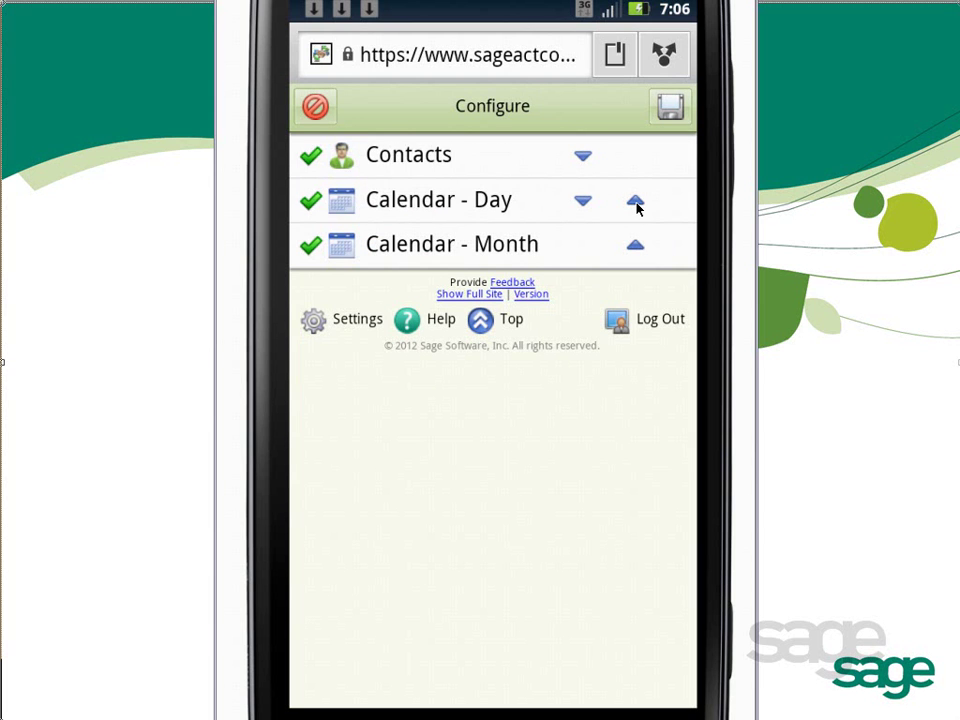
{"action": "left_click", "coordinate": [311, 205]}
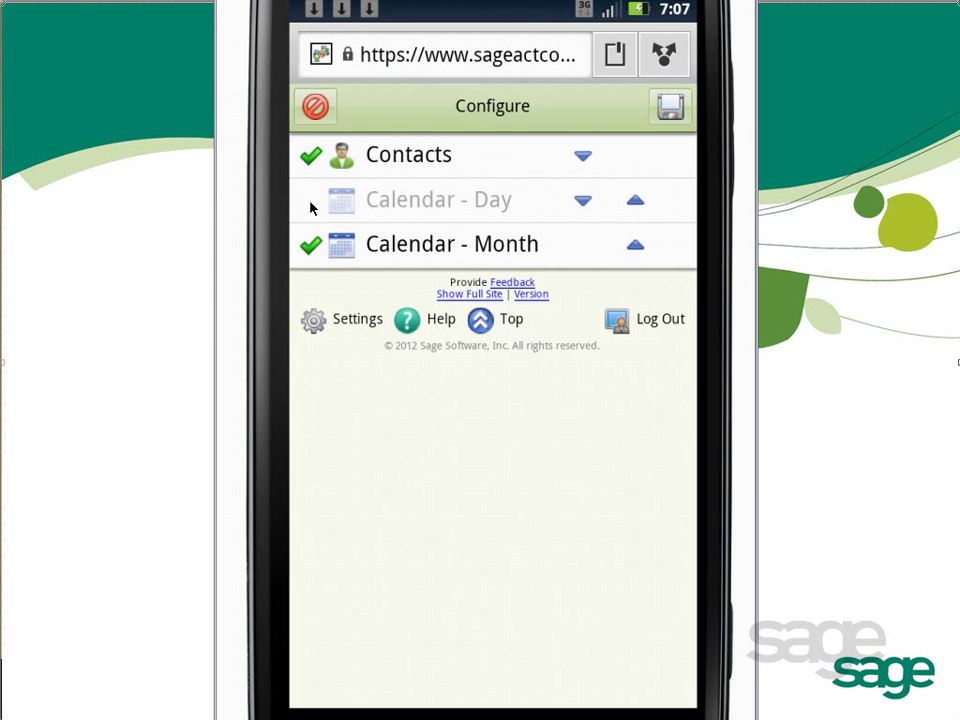
{"action": "left_click", "coordinate": [311, 205]}
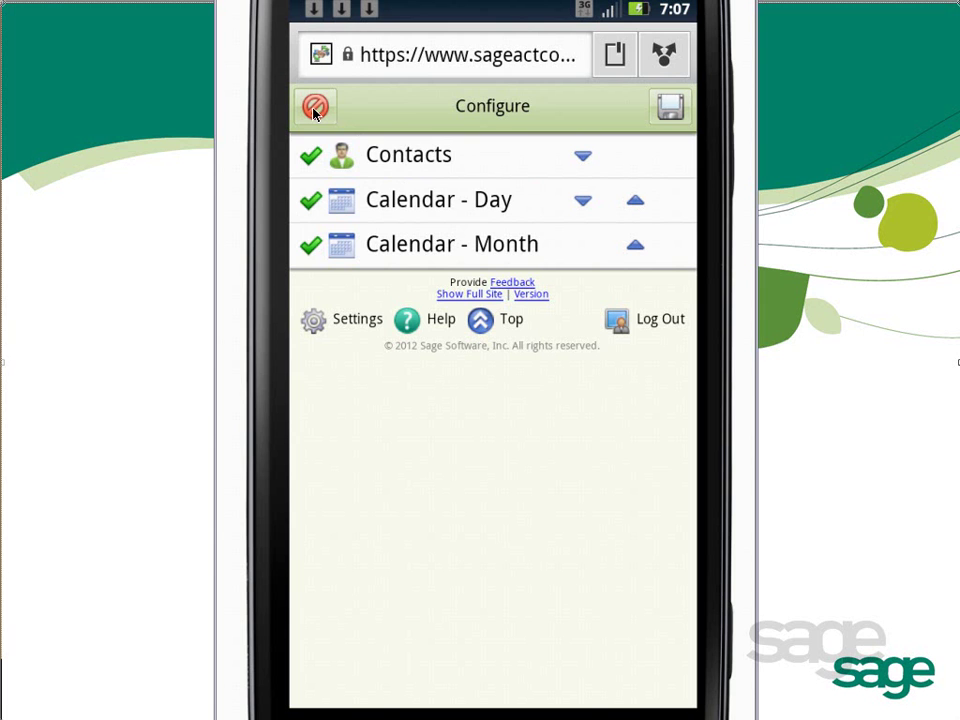
{"action": "left_click", "coordinate": [675, 113]}
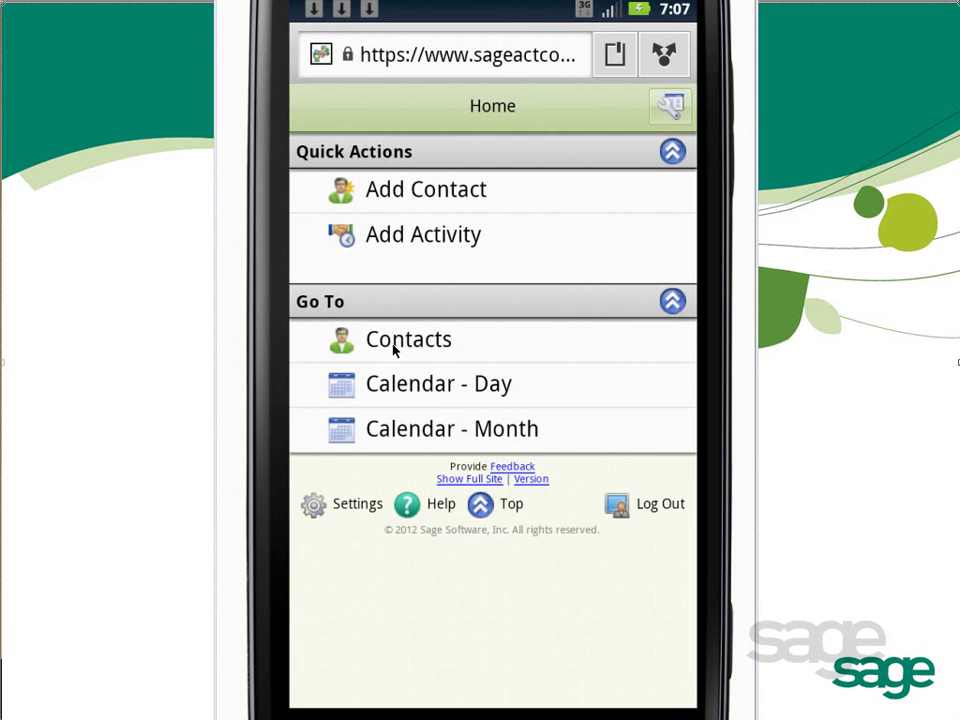
{"action": "left_click", "coordinate": [318, 508]}
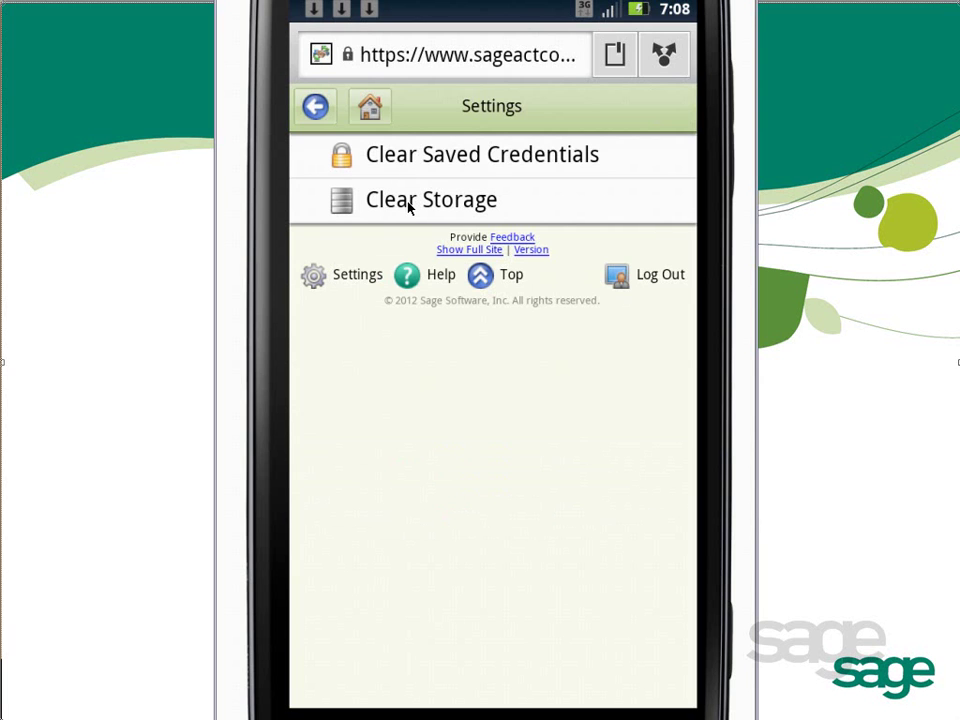
{"action": "left_click", "coordinate": [316, 110]}
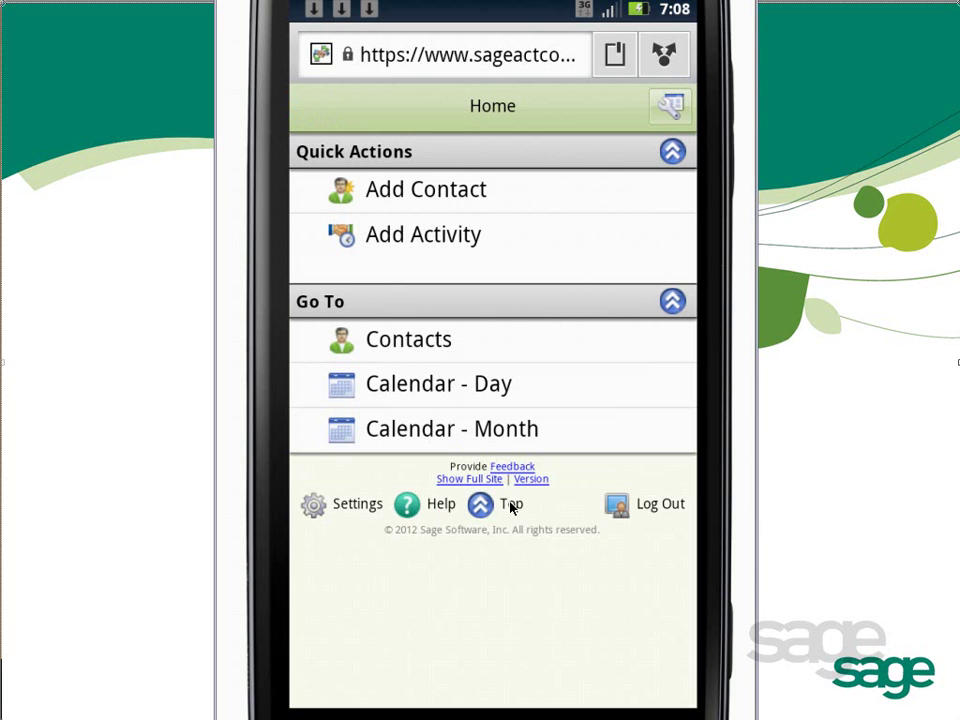
{"action": "left_click", "coordinate": [646, 510]}
{"action": "left_click", "coordinate": [604, 432]}
Start a new contact and enter the contact's first and last name.
{"action": "left_click", "coordinate": [352, 195]}
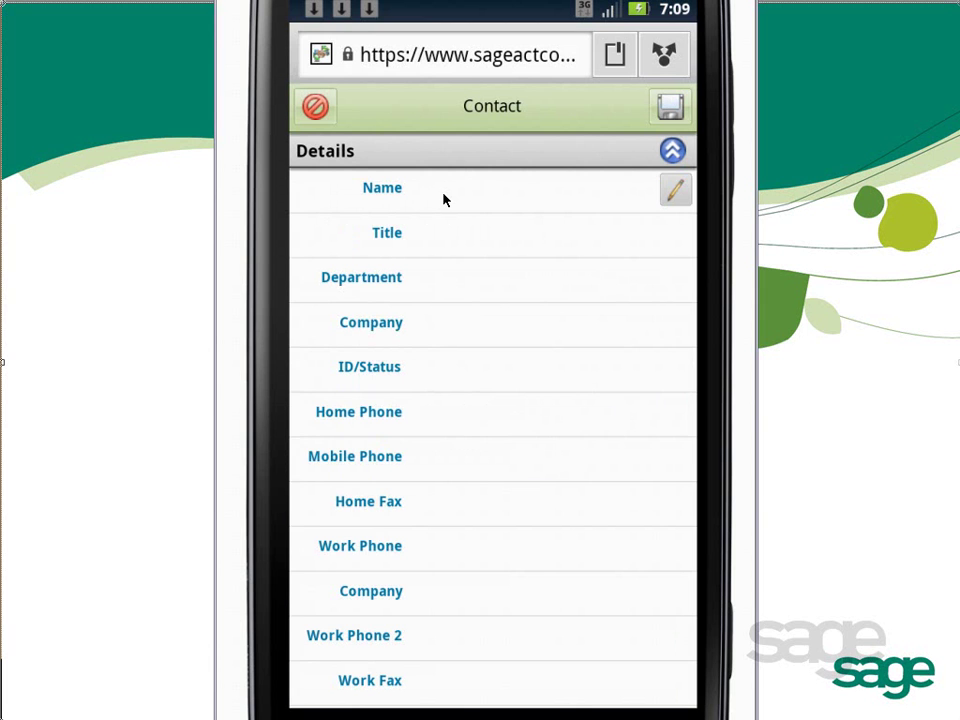
{"action": "scroll", "coordinate": [445, 200], "scroll_direction": "down", "scroll_amount": 2}
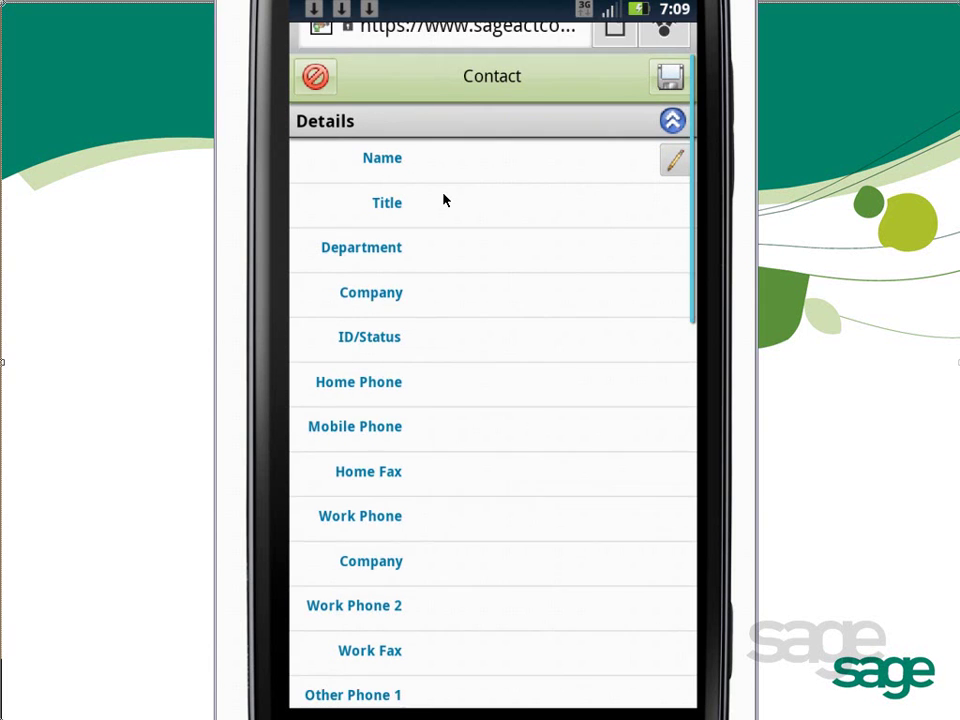
{"action": "left_click", "coordinate": [483, 136]}
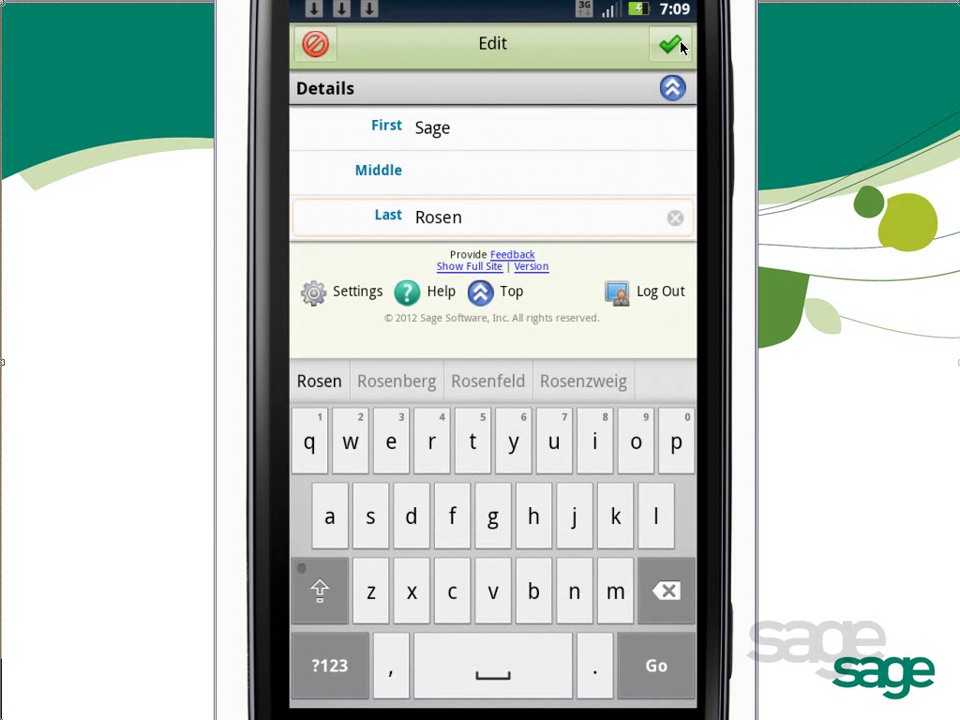
{"action": "key", "text": "Escape"}
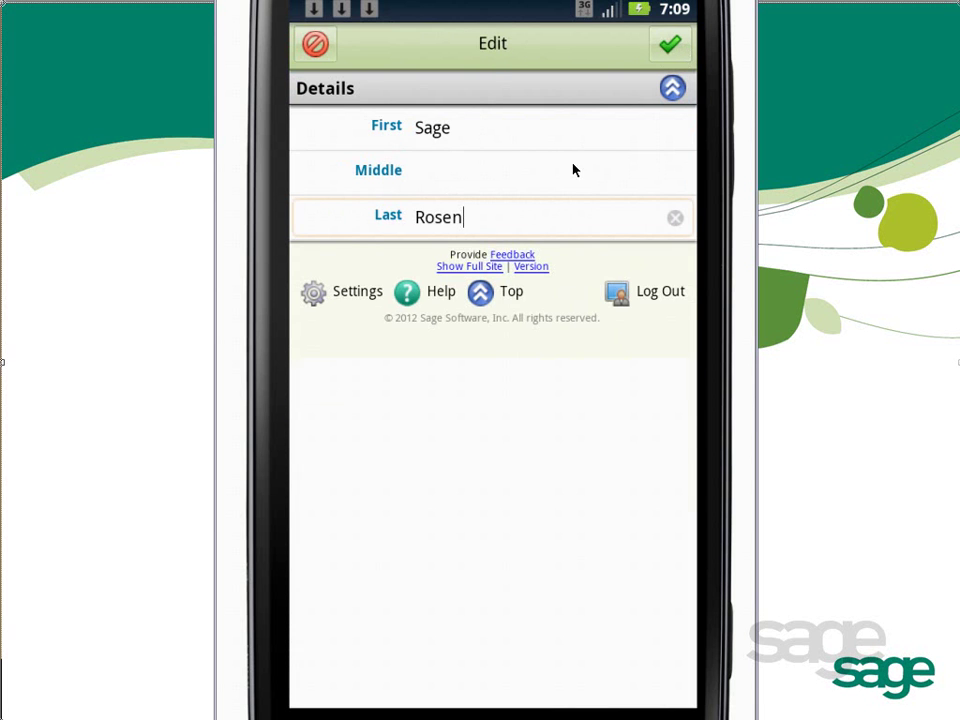
{"action": "left_click_drag", "start_coordinate": [574, 170], "coordinate": [557, 195]}
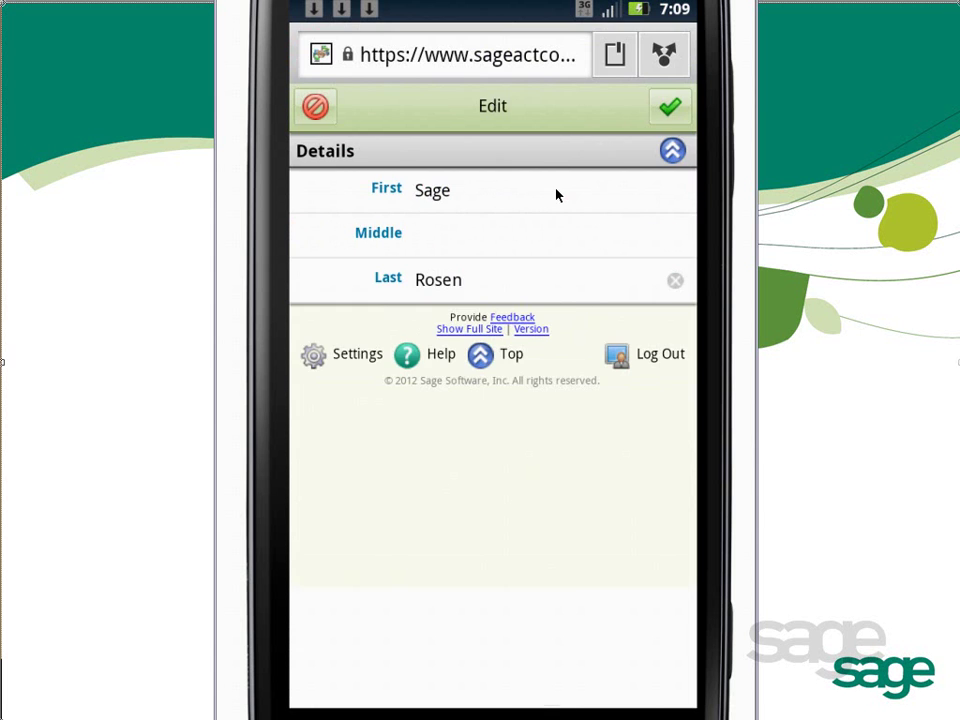
{"action": "key", "text": "Return"}
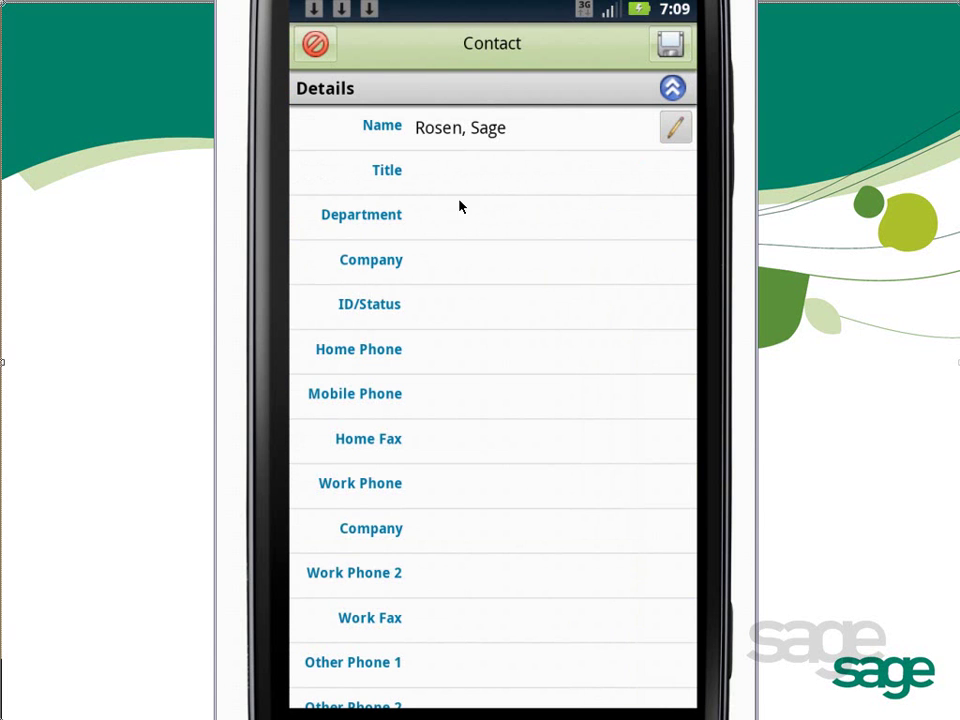
Give the contact the title Owner and company Rosen Tech, then save it.
{"action": "left_click", "coordinate": [461, 176]}
{"action": "type", "text": "Owner"}
{"action": "left_click", "coordinate": [441, 272]}
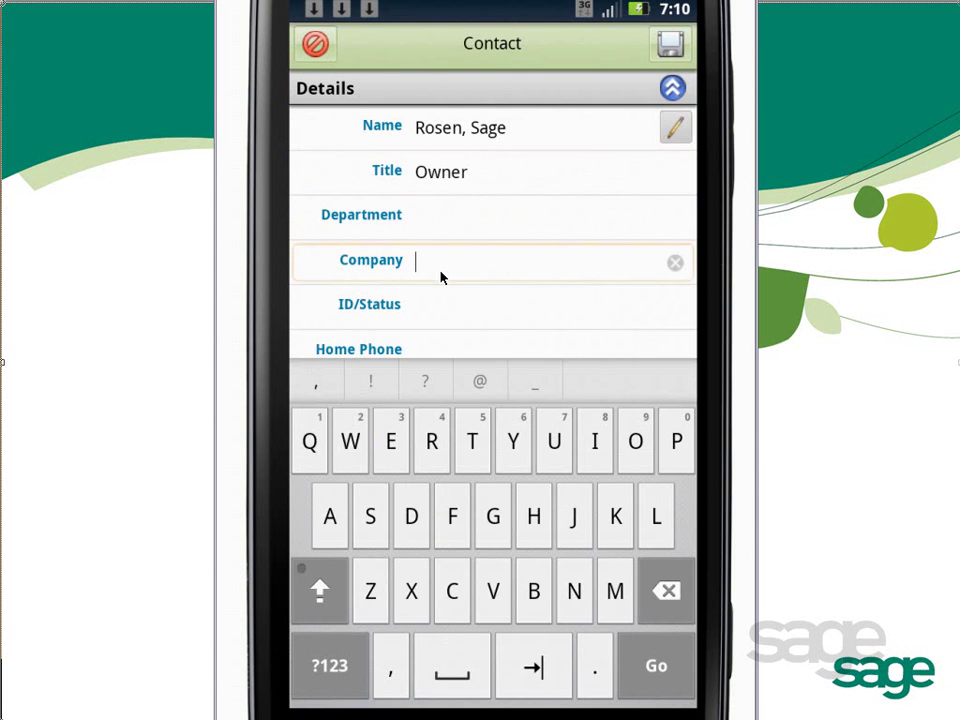
{"action": "type", "text": "Rosen Tech"}
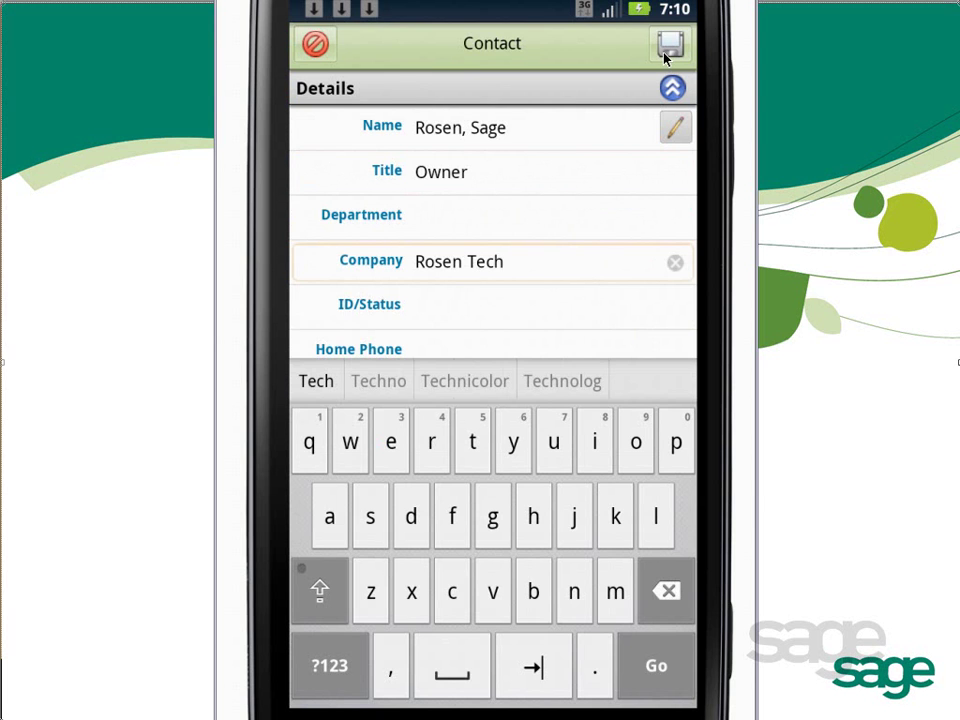
{"action": "left_click", "coordinate": [665, 55]}
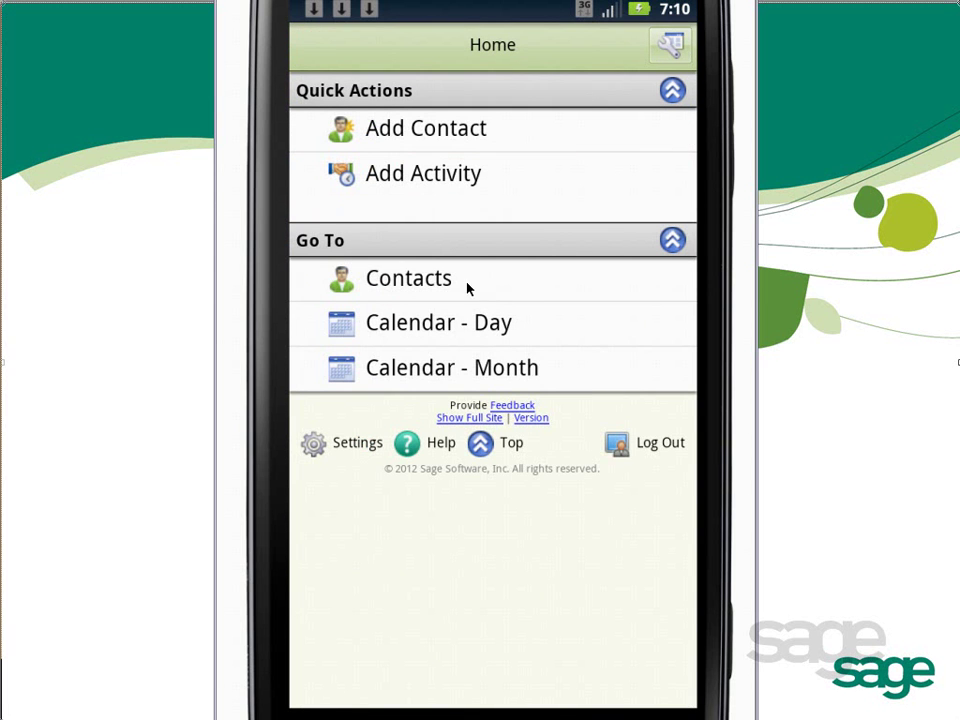
Search Contacts by a contact's last name, then clear the search to list everyone again.
{"action": "left_click", "coordinate": [342, 286]}
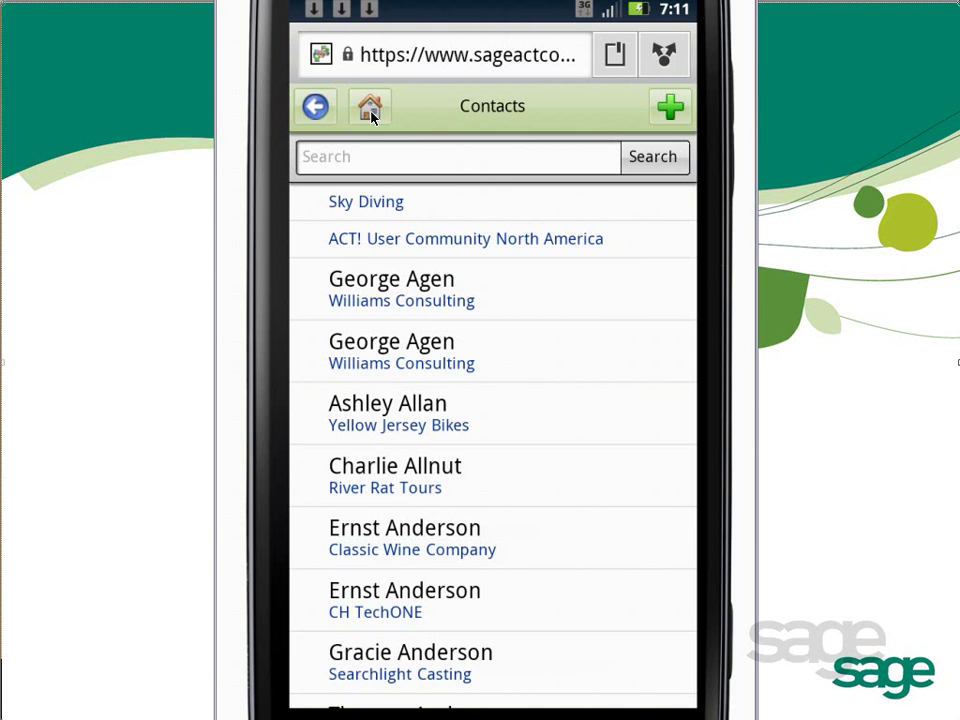
{"action": "left_click", "coordinate": [493, 160]}
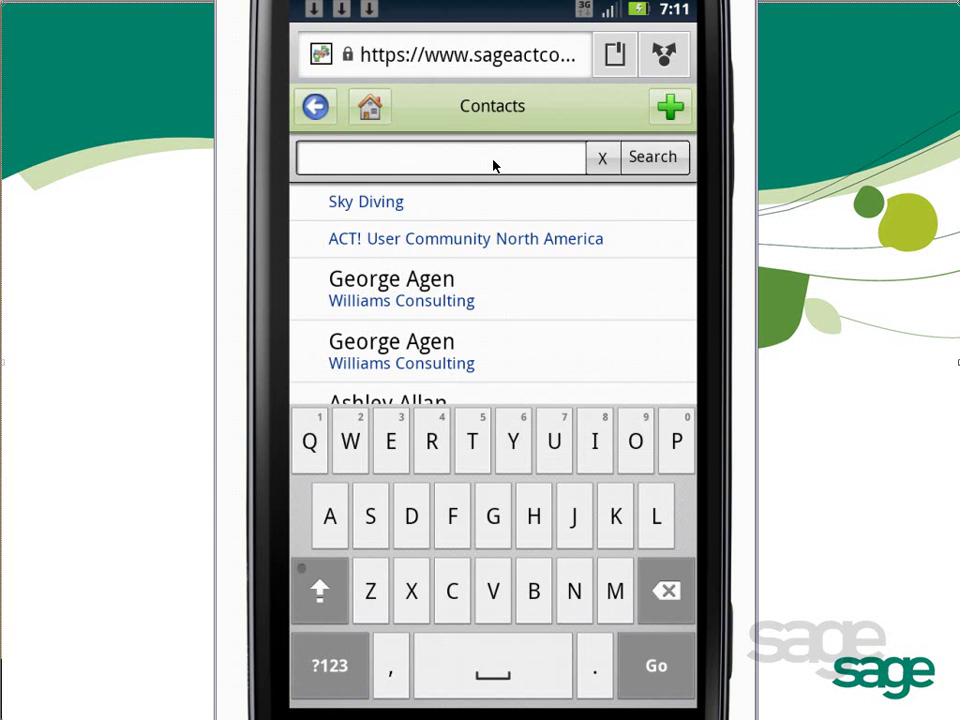
{"action": "type", "text": "Becker"}
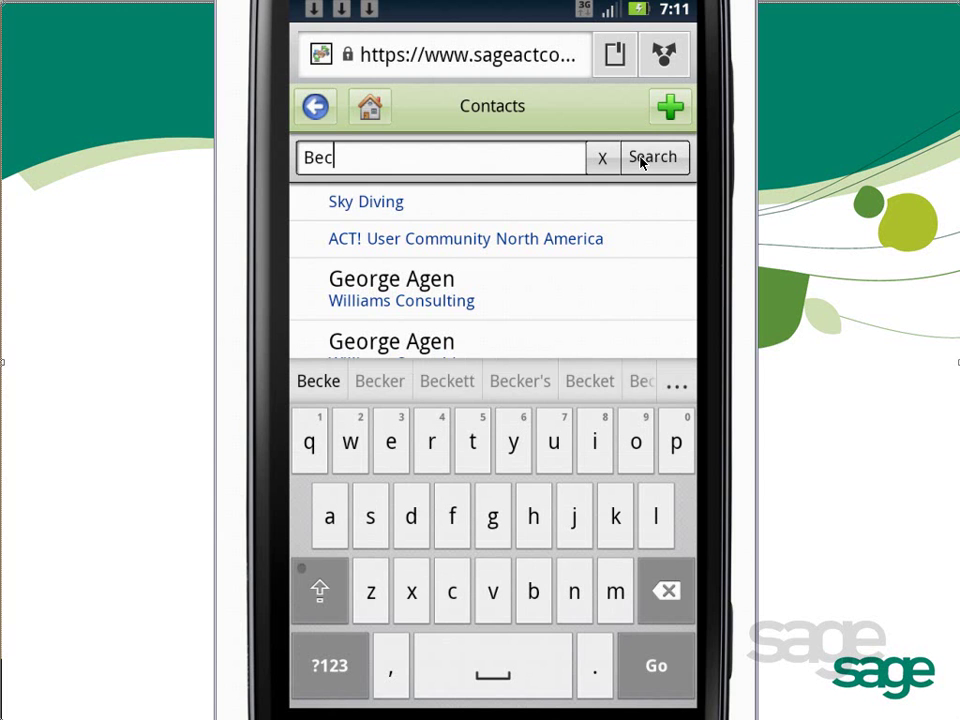
{"action": "left_click", "coordinate": [645, 158]}
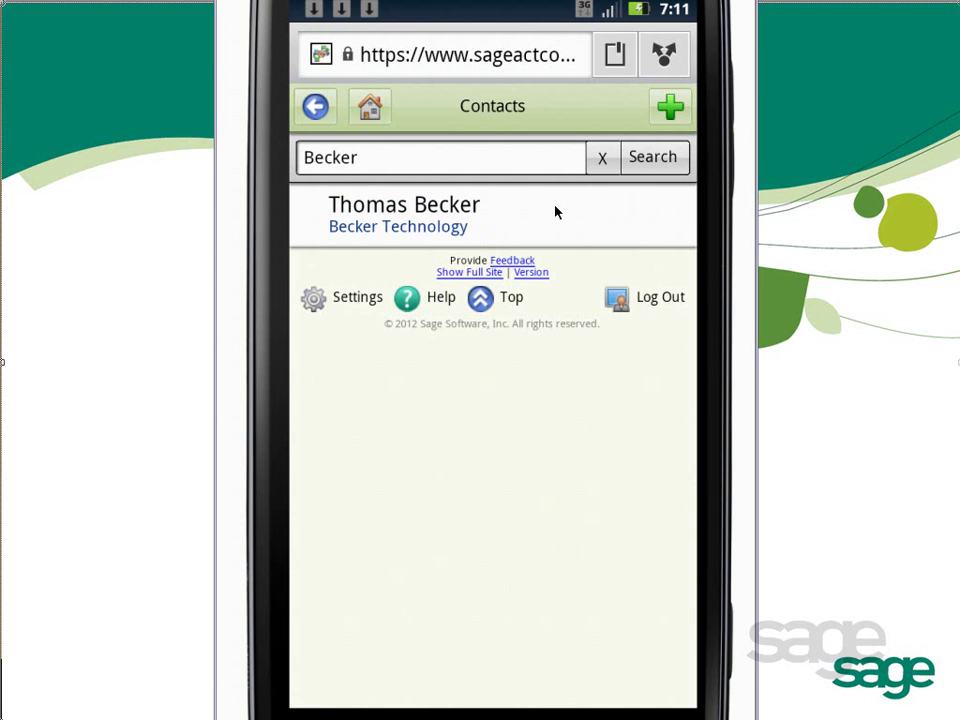
{"action": "left_click", "coordinate": [603, 158]}
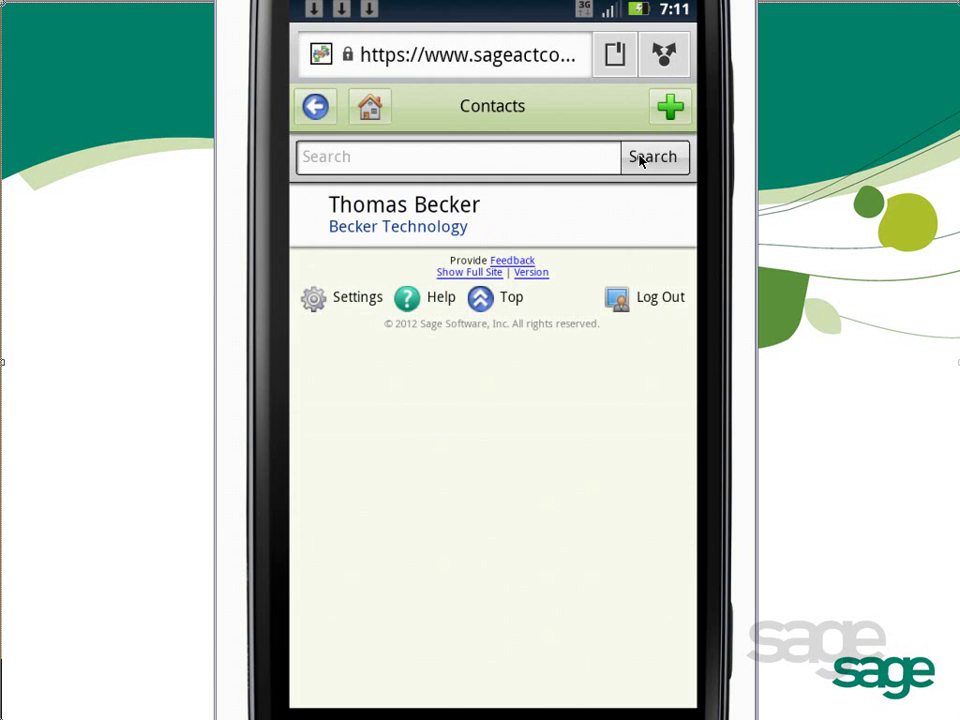
{"action": "left_click", "coordinate": [641, 161]}
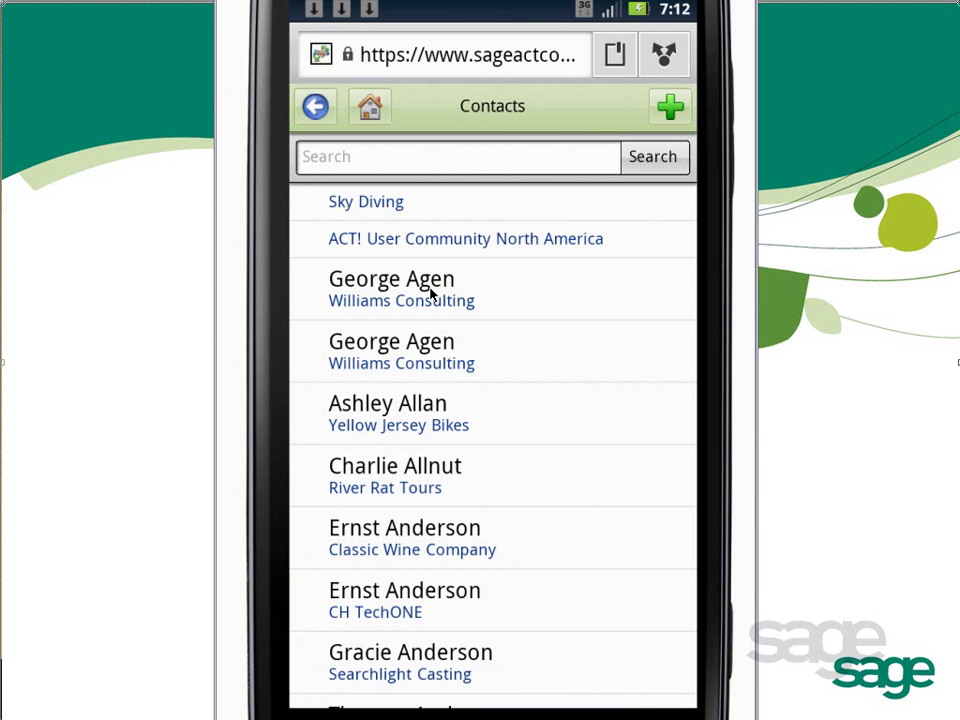
Open the first Williams Consulting contact's record and collapse then re-expand Quick Actions.
{"action": "left_click", "coordinate": [431, 291]}
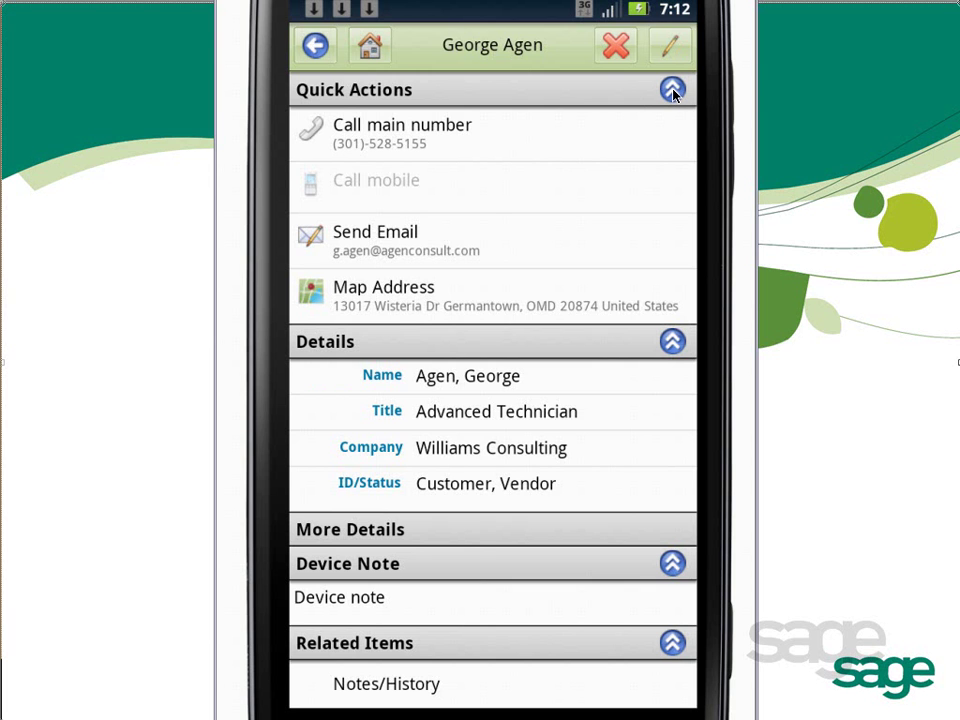
{"action": "left_click", "coordinate": [672, 90]}
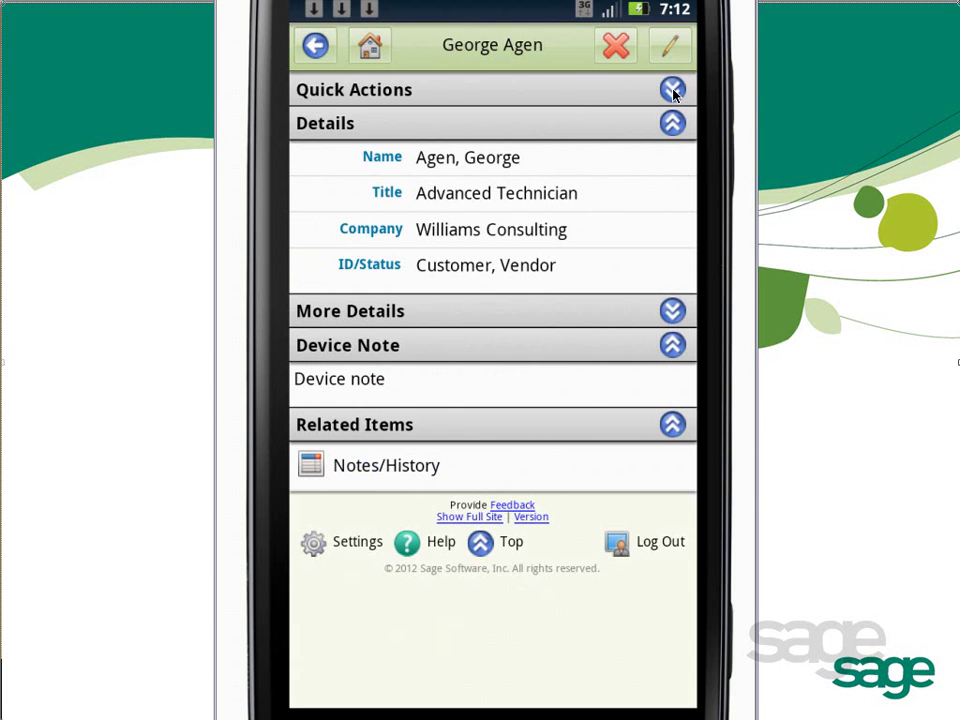
{"action": "left_click", "coordinate": [672, 90]}
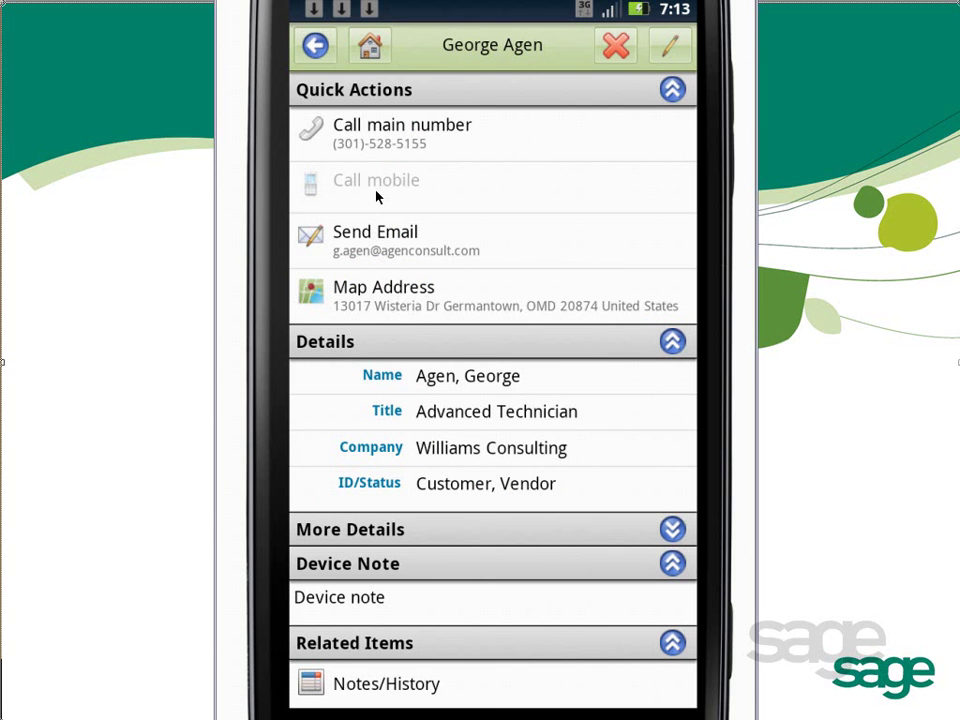
Discard a new email to the contact, collapse Quick Actions, and expand More Details.
{"action": "left_click", "coordinate": [379, 257]}
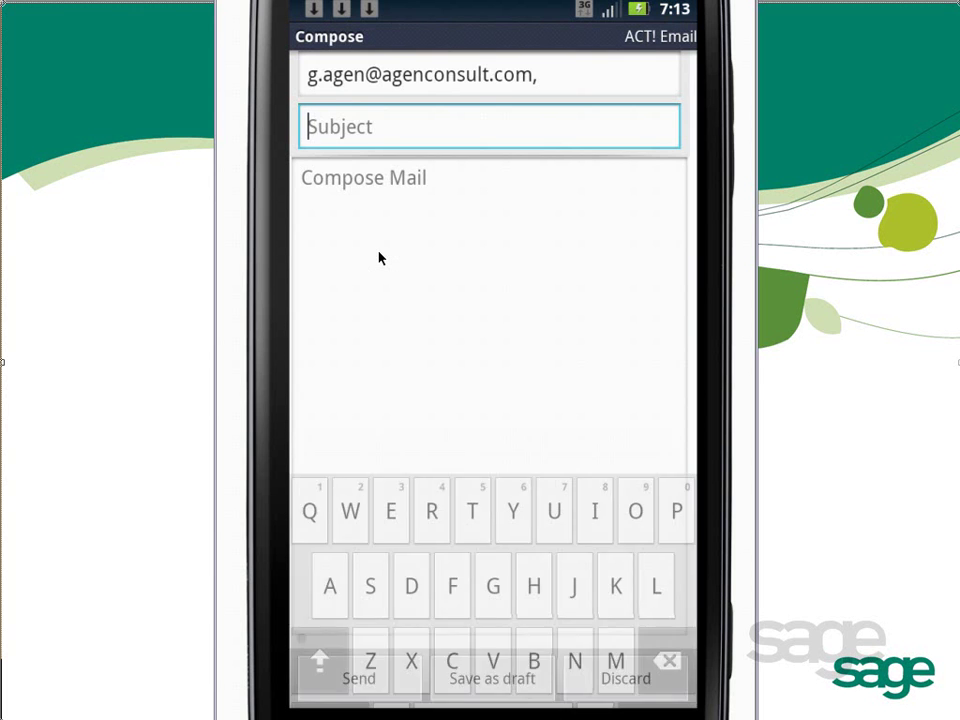
{"action": "left_click", "coordinate": [608, 375]}
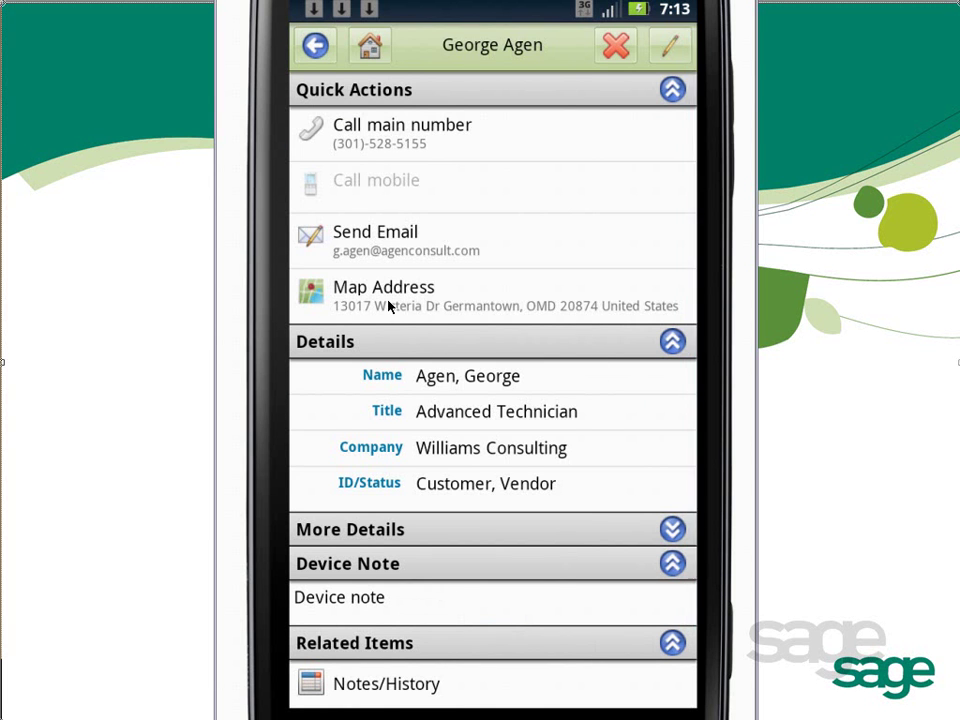
{"action": "left_click", "coordinate": [671, 92]}
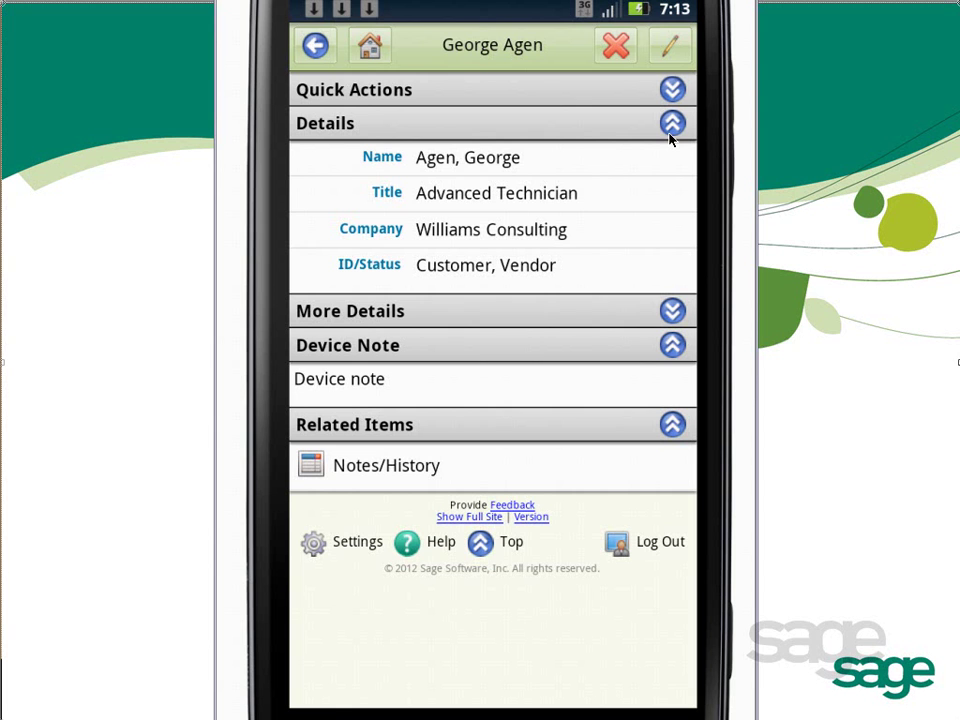
{"action": "left_click", "coordinate": [670, 313]}
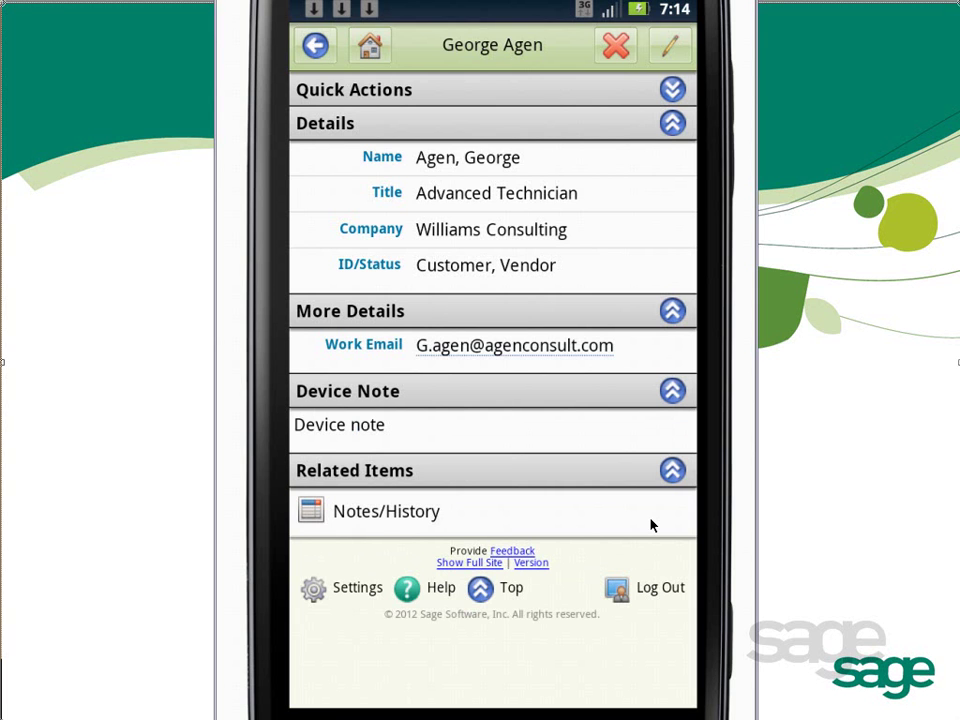
Return to Home, choose Log Out, and confirm with OK.
{"action": "left_click", "coordinate": [368, 50]}
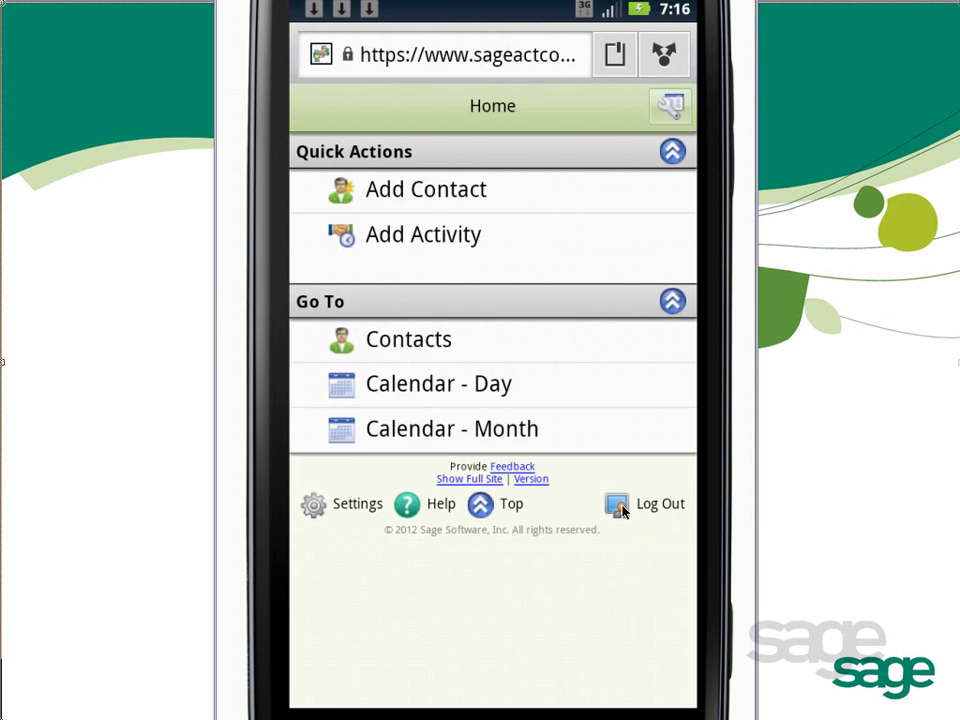
{"action": "left_click", "coordinate": [645, 508]}
{"action": "left_click", "coordinate": [399, 433]}
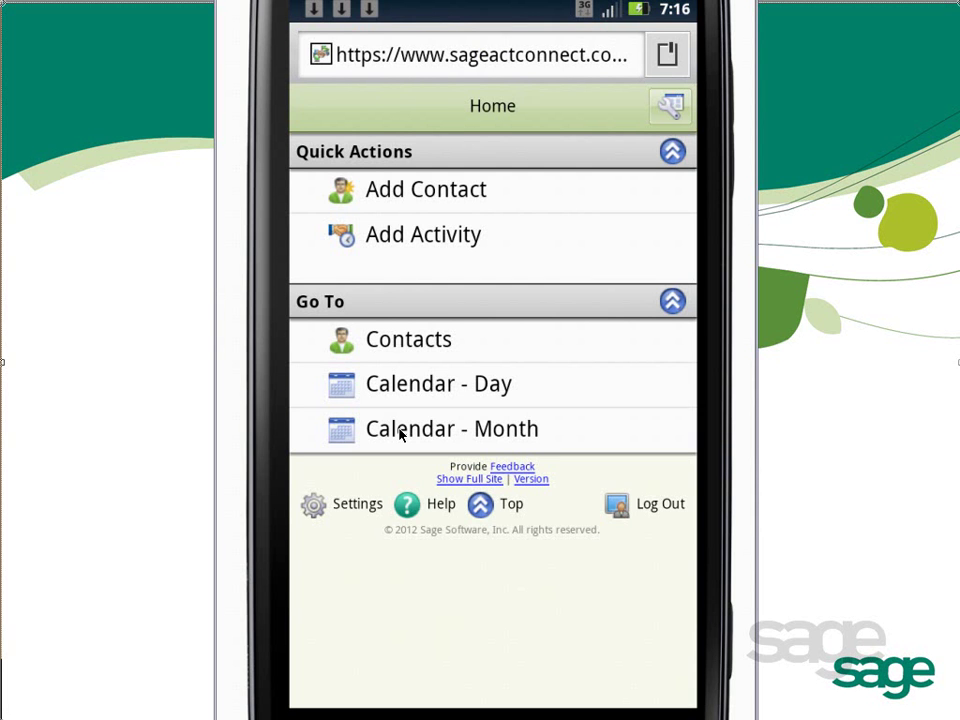